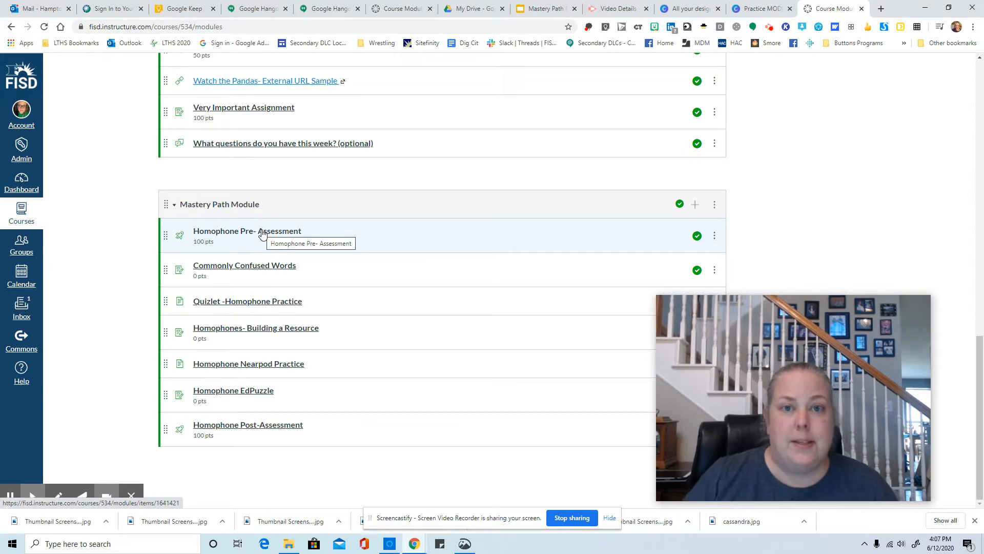
# Open the Homophone Pre- Assessment quiz for editing and show its Mastery Paths settings.
pyautogui.click(262, 233)
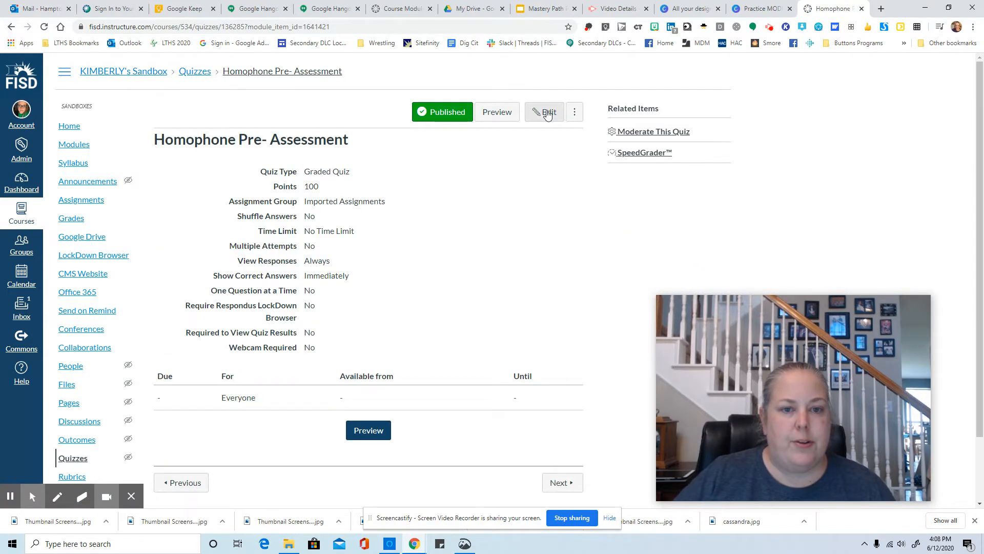
pyautogui.click(543, 110)
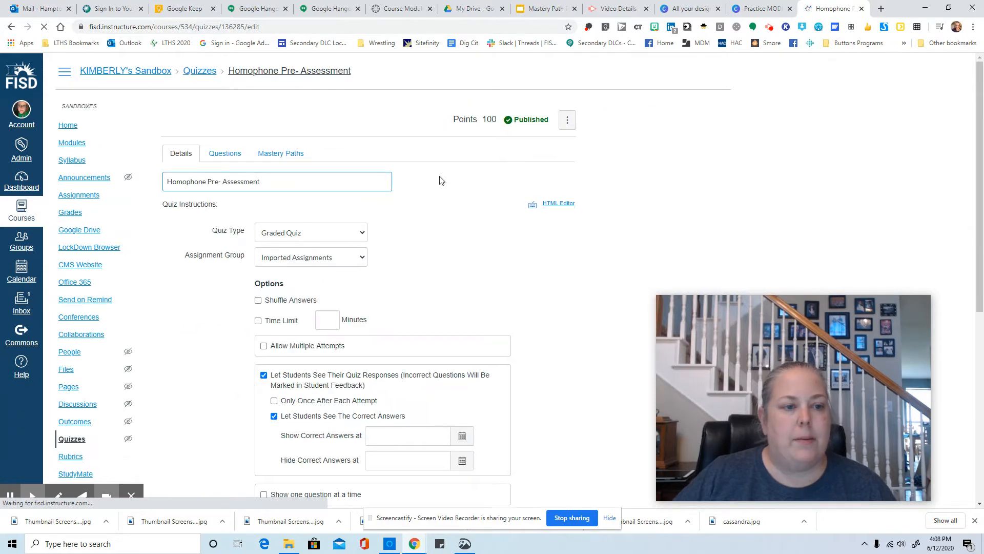
pyautogui.click(290, 157)
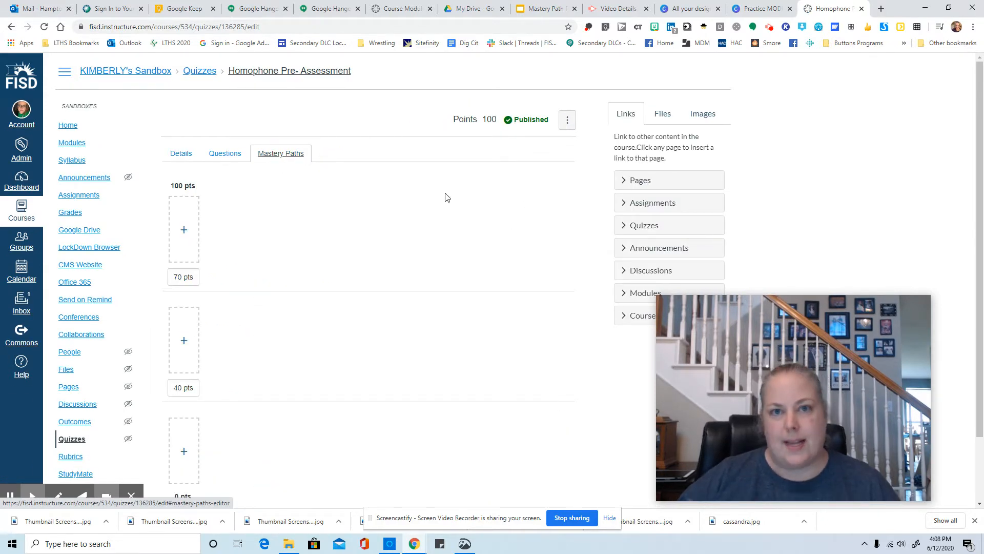
# Set the lower scoring threshold to 65 pts and the upper threshold to 95 pts.
pyautogui.scroll(-1, 276, 235)
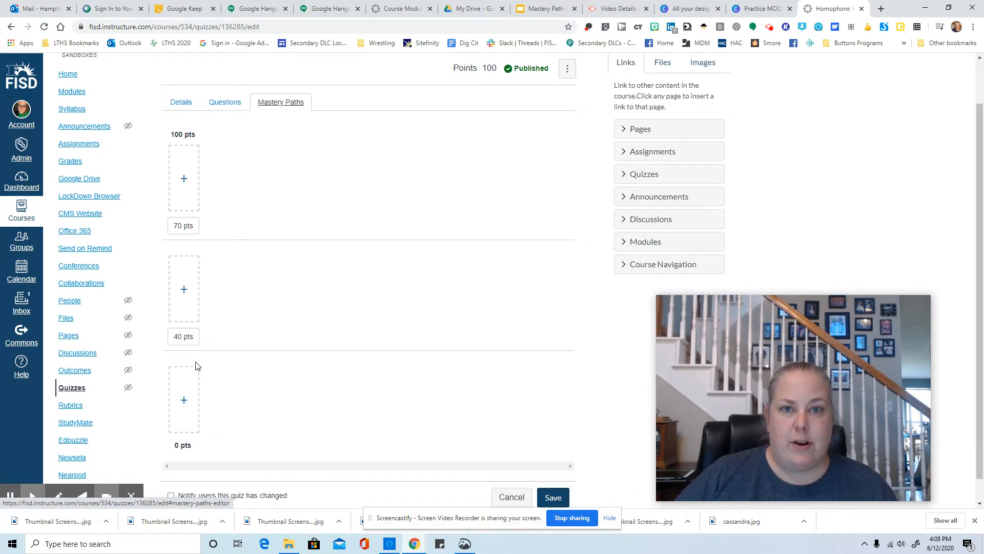
pyautogui.click(178, 336)
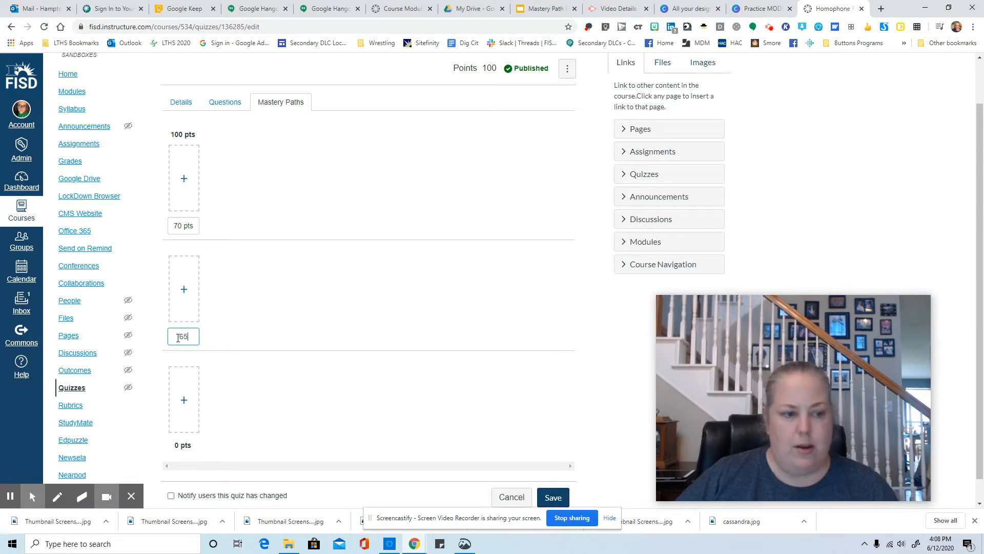
pyautogui.click(184, 226)
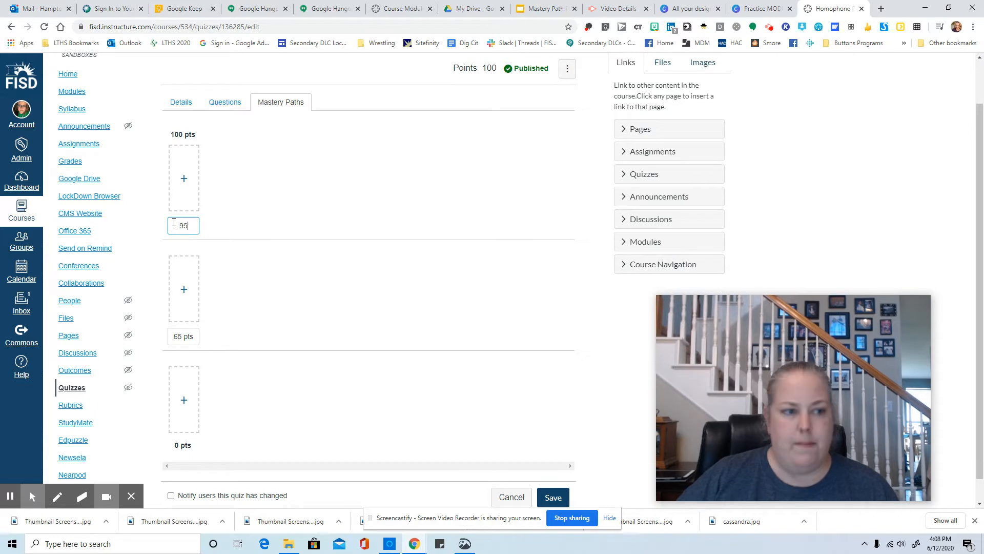
pyautogui.click(242, 204)
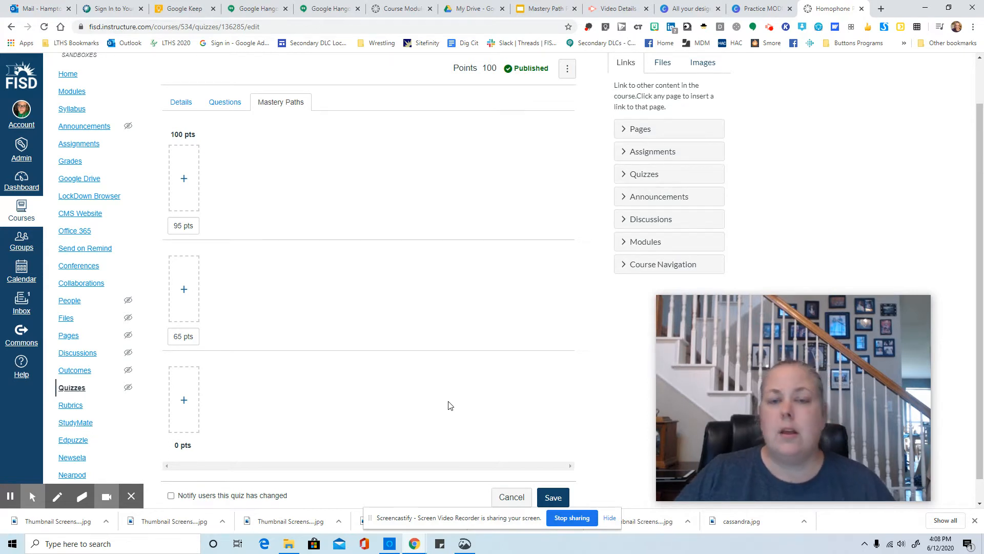
# Find the Quizlet -Homophone Practice item and add it to the 100 to 95 pts range.
pyautogui.click(185, 179)
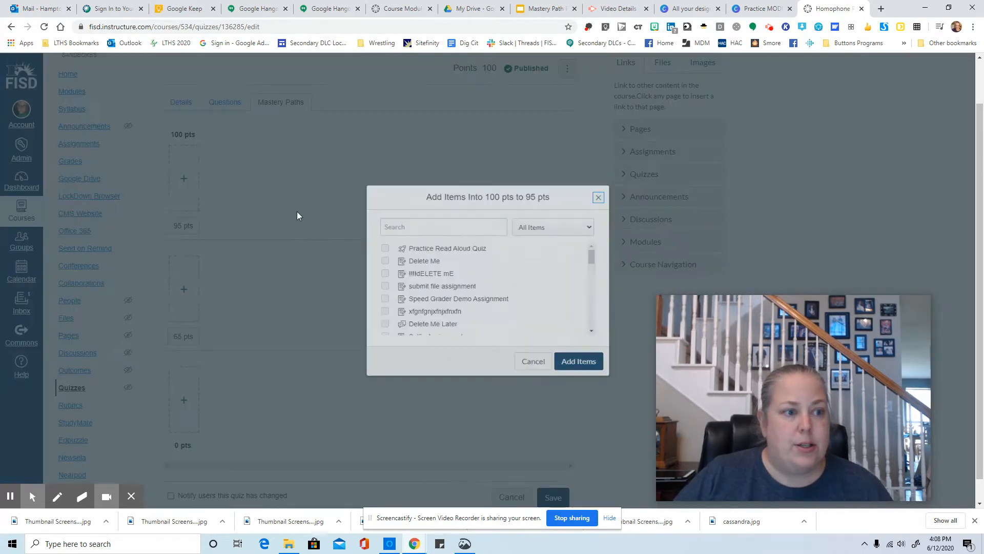
pyautogui.click(419, 219)
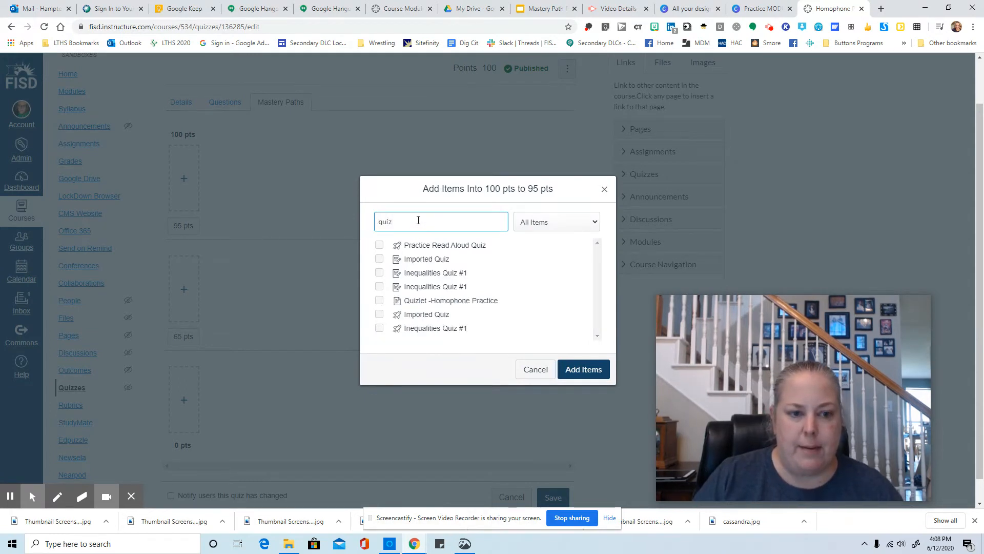
pyautogui.write('quizlet')
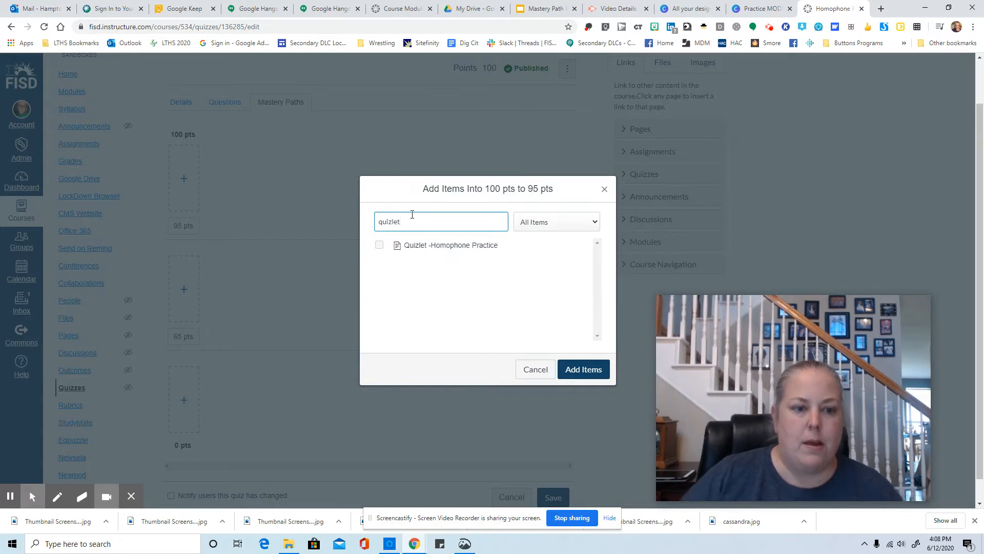
pyautogui.click(379, 245)
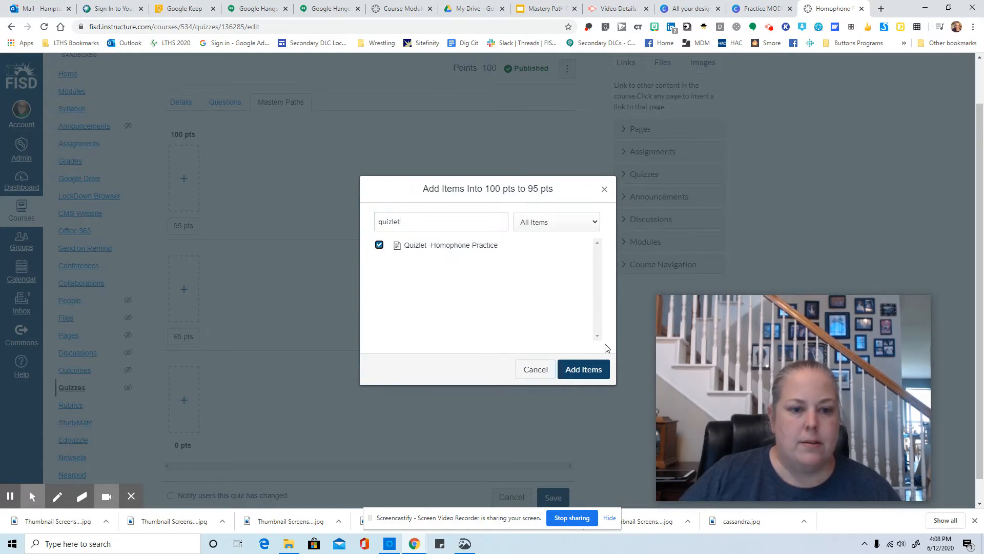
pyautogui.click(584, 370)
# Add the Homophone Post-Assessment quiz to the 100 to 95 pts range.
pyautogui.click(182, 178)
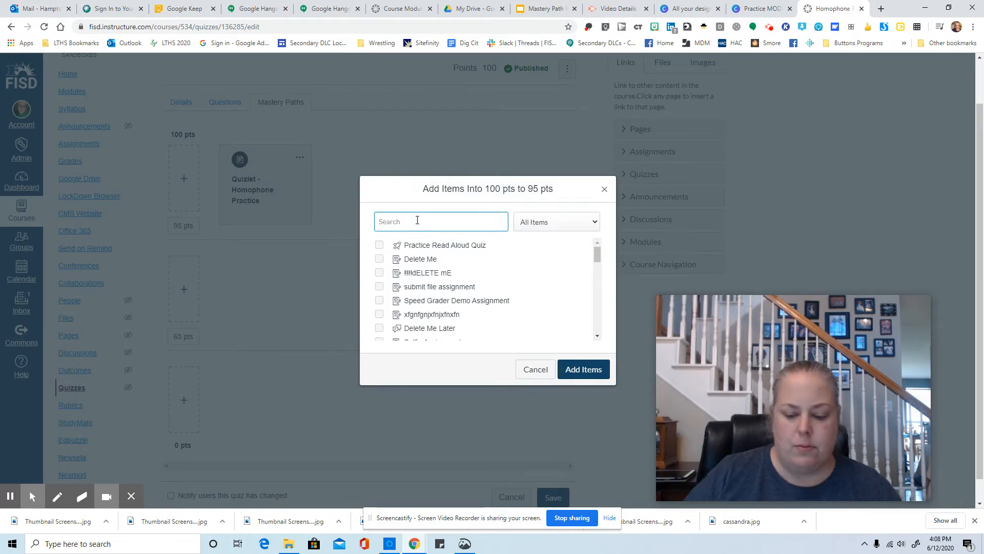
pyautogui.write('post')
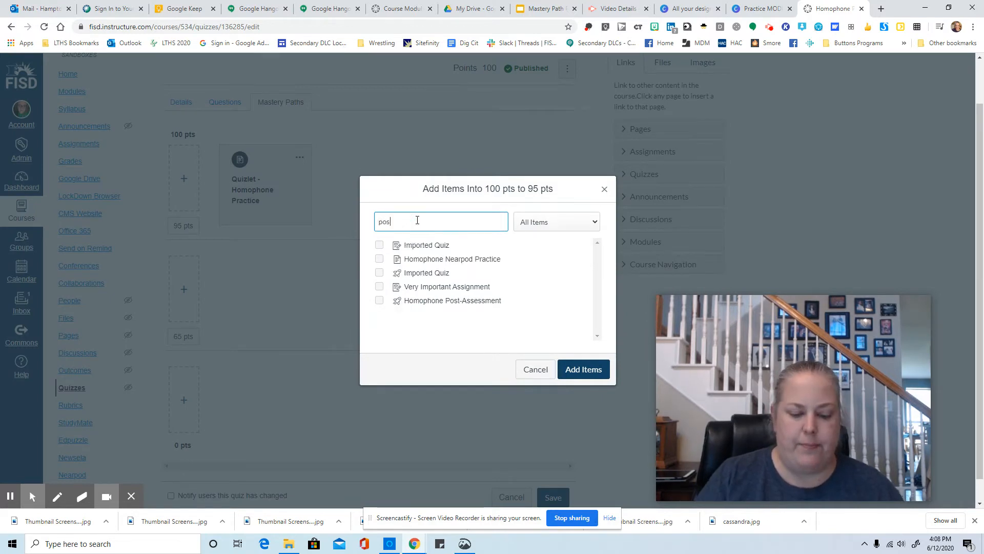
pyautogui.click(380, 246)
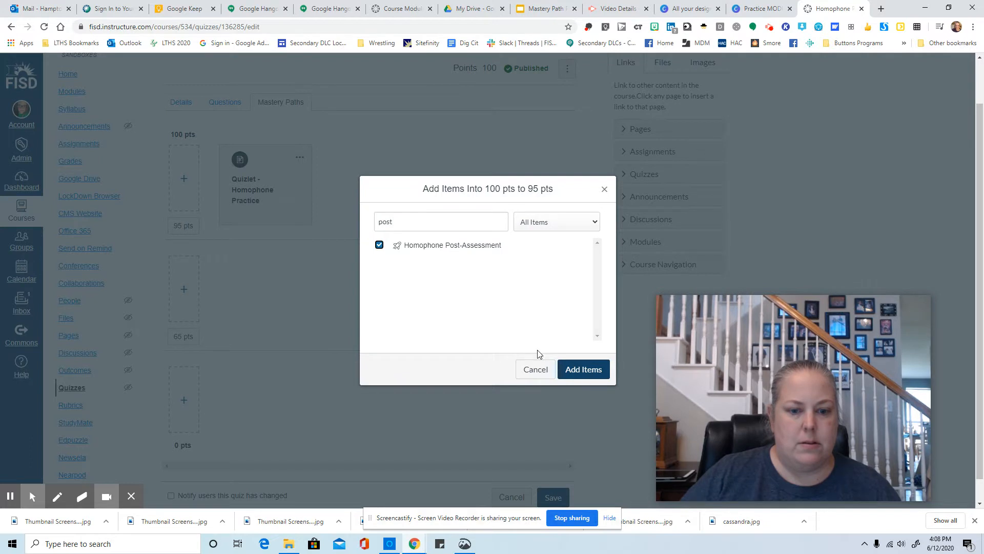
pyautogui.click(592, 373)
# Add Homophone EdPuzzle to the 100 to 95 pts range and split it off as an "or" alternative to the other two items.
pyautogui.click(185, 178)
pyautogui.click(457, 216)
pyautogui.write('edpu')
pyautogui.click(376, 248)
pyautogui.click(378, 247)
pyautogui.click(585, 370)
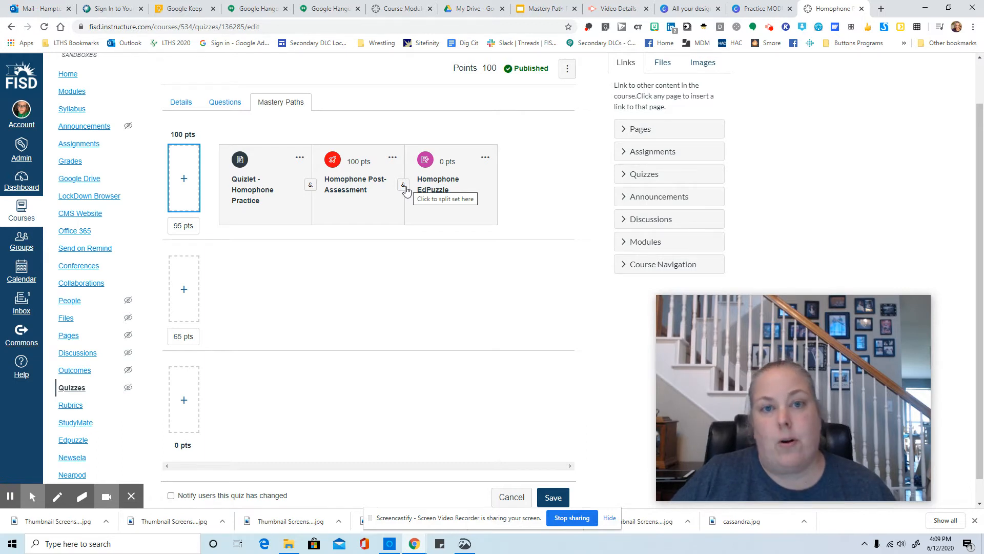
pyautogui.click(405, 186)
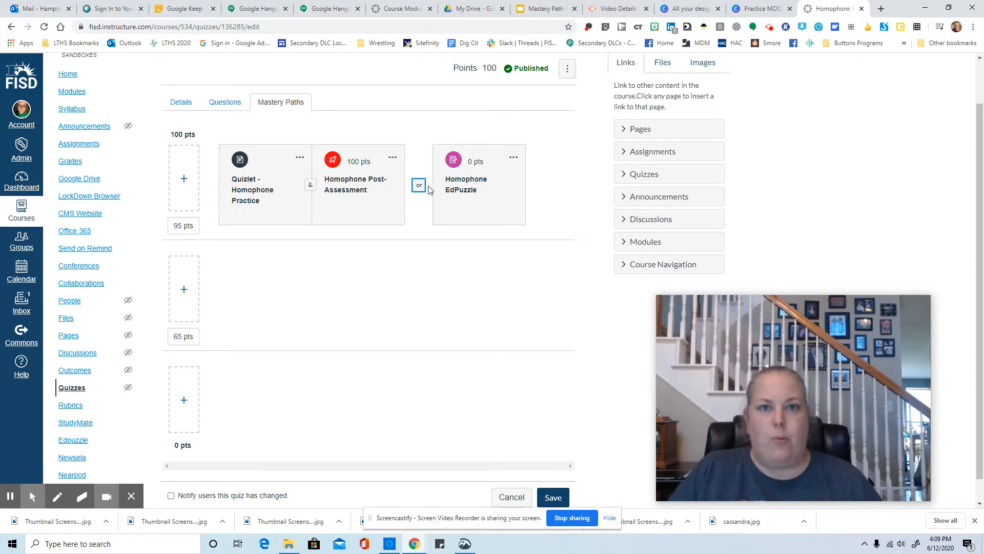
# Add the Quizlet -Homophone Practice item to the 95 to 65 pts range.
pyautogui.click(184, 290)
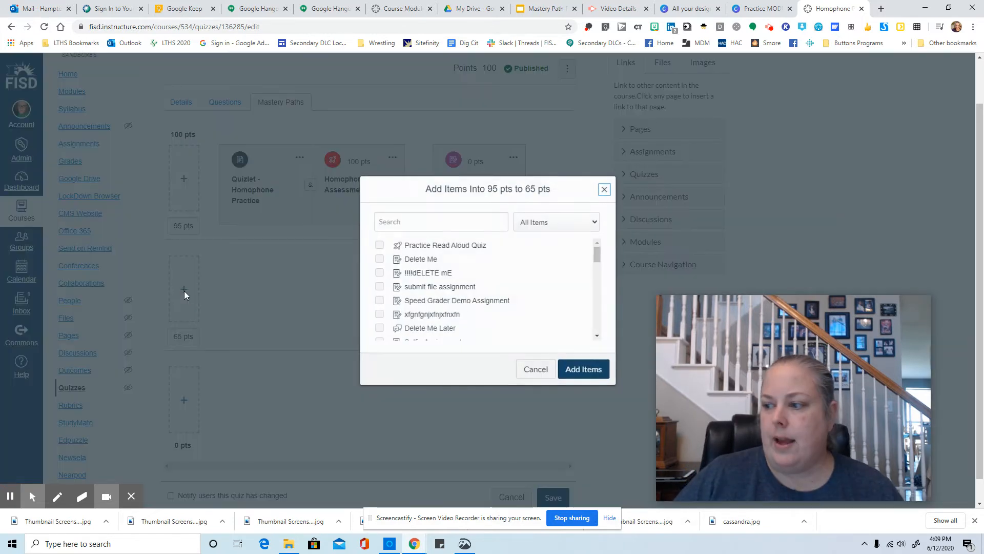
pyautogui.click(420, 220)
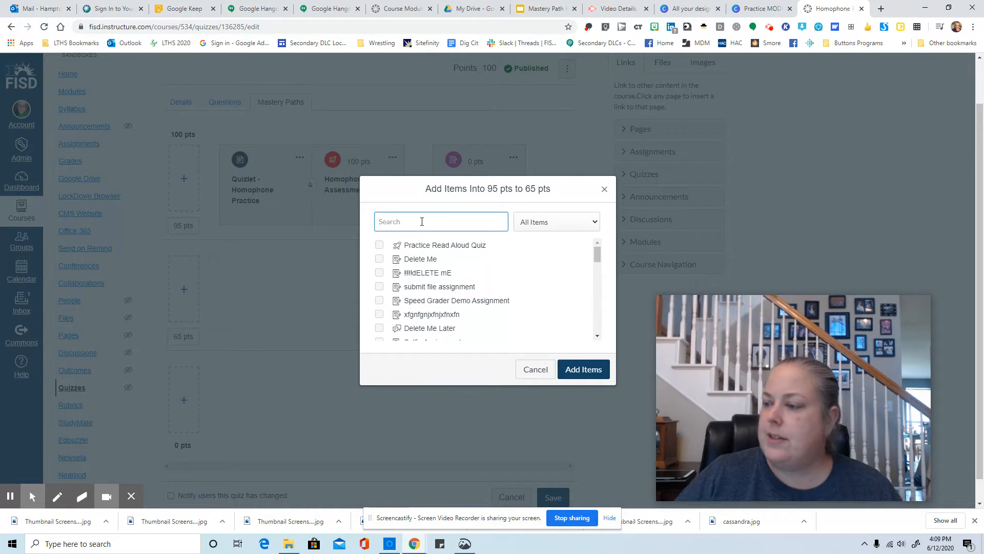
pyautogui.write('quiz')
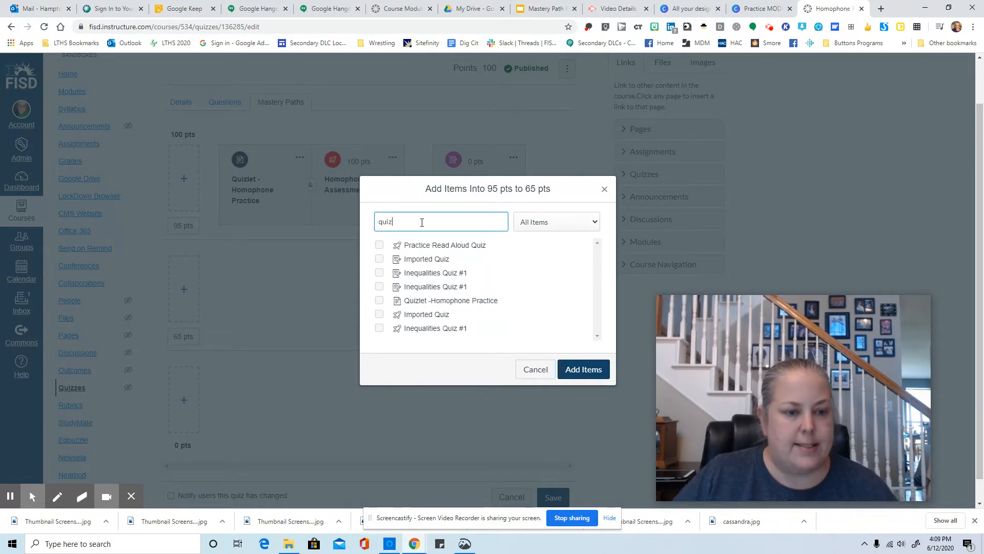
pyautogui.click(379, 300)
pyautogui.click(580, 369)
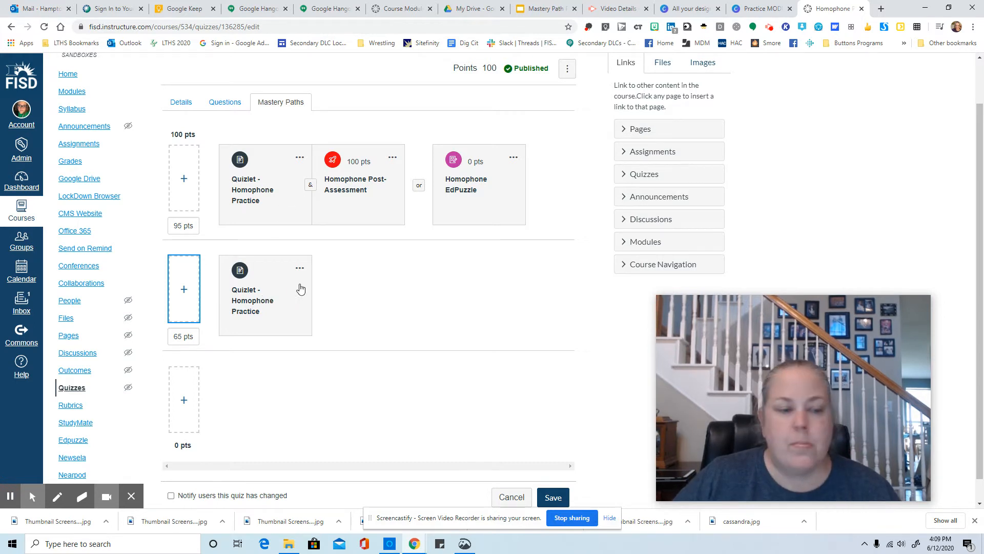
# Add the Homophones- Building a Resource assignment to the 95 to 65 pts range.
pyautogui.click(187, 289)
pyautogui.click(421, 222)
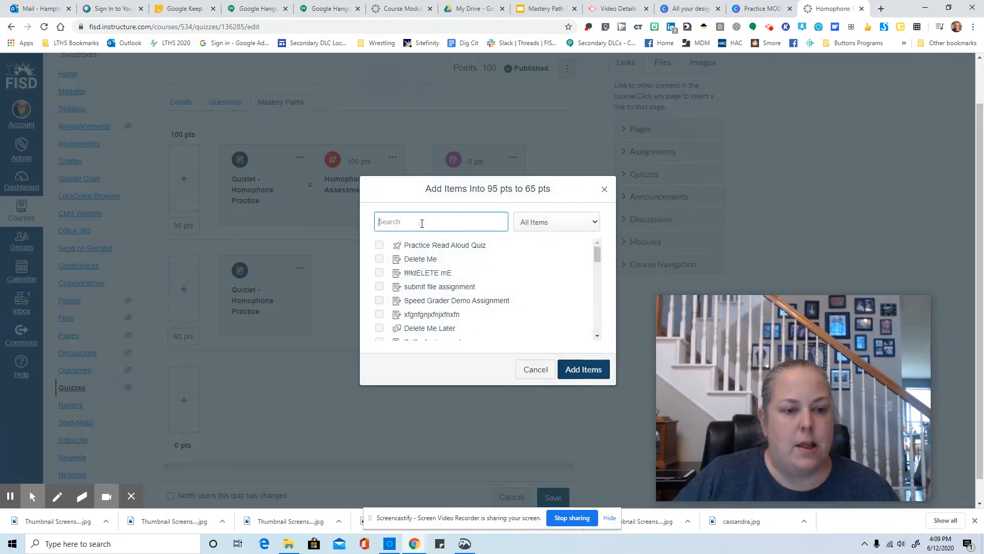
pyautogui.write('build')
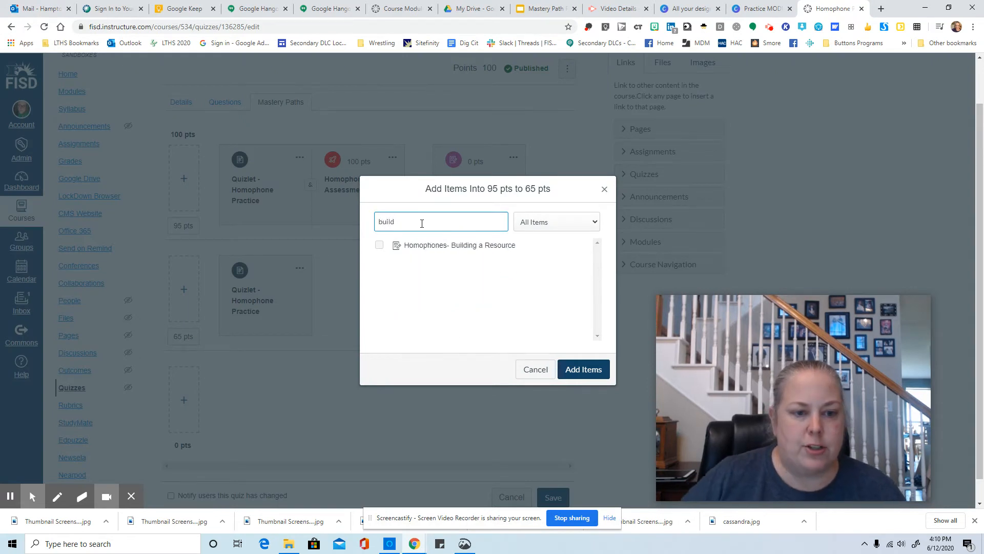
pyautogui.click(380, 246)
pyautogui.click(580, 369)
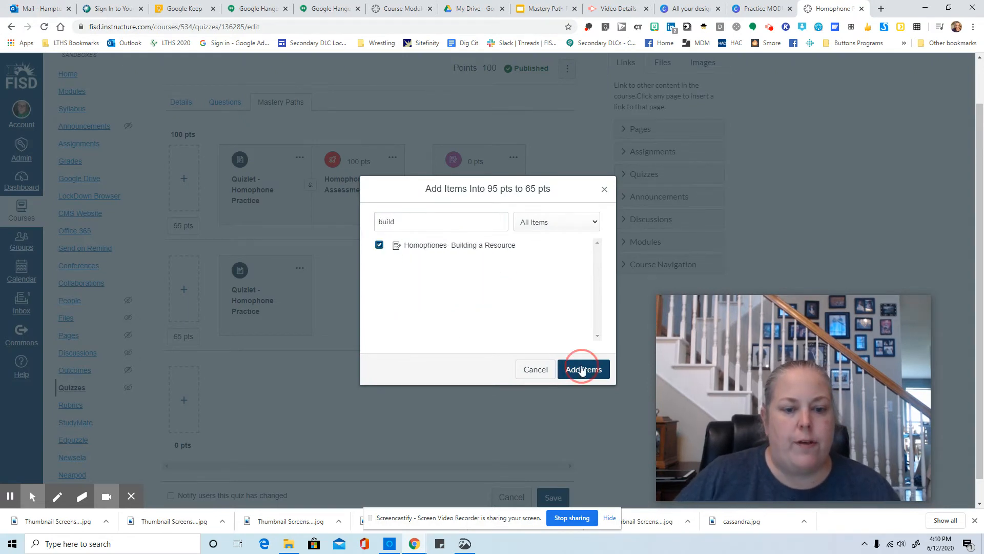
# Add Homophone Post-Assessment to the 95 to 65 pts range and merge Homophone EdPuzzle back into the 100 to 95 pts set.
pyautogui.click(183, 289)
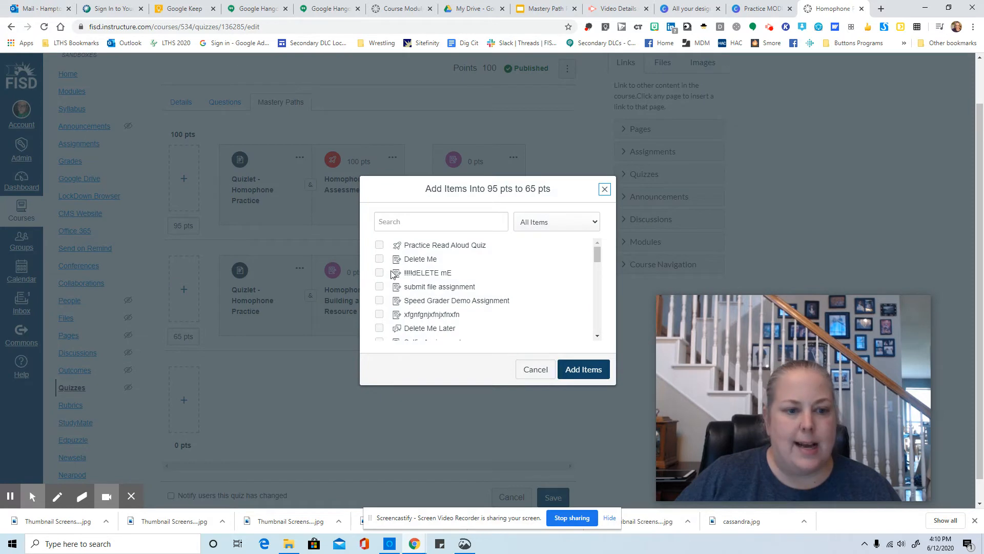
pyautogui.click(388, 222)
pyautogui.write('post')
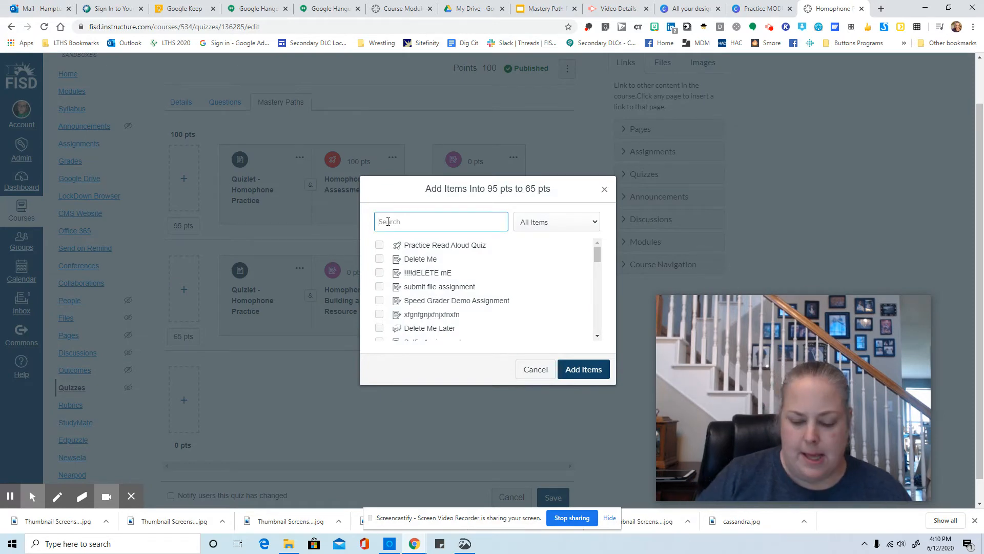
pyautogui.click(399, 246)
pyautogui.click(581, 370)
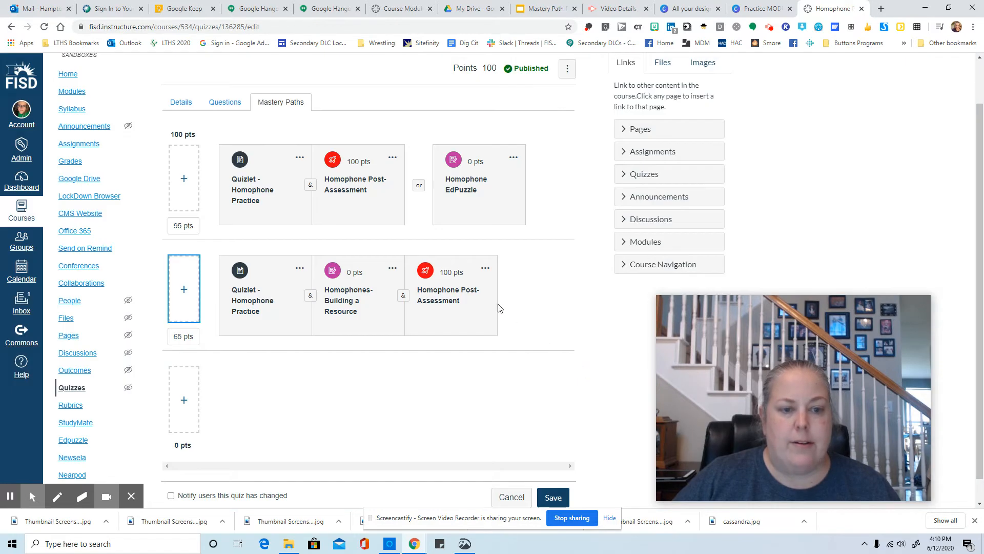
pyautogui.click(419, 185)
# Find the Homophone Nearpod Practice item and add it to the 65 to 0 pts range.
pyautogui.click(198, 394)
pyautogui.click(418, 224)
pyautogui.write('nre')
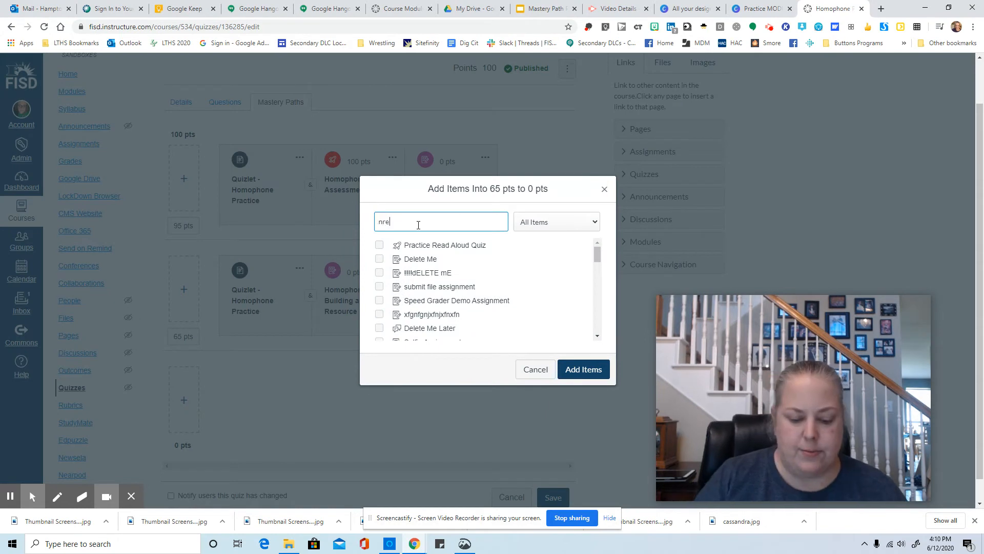
pyautogui.write('arpo')
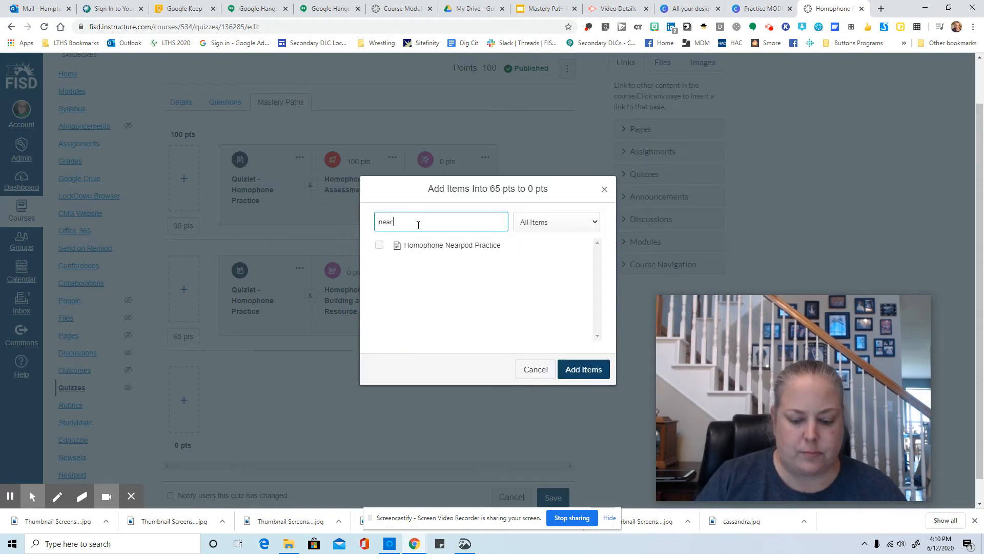
pyautogui.click(379, 245)
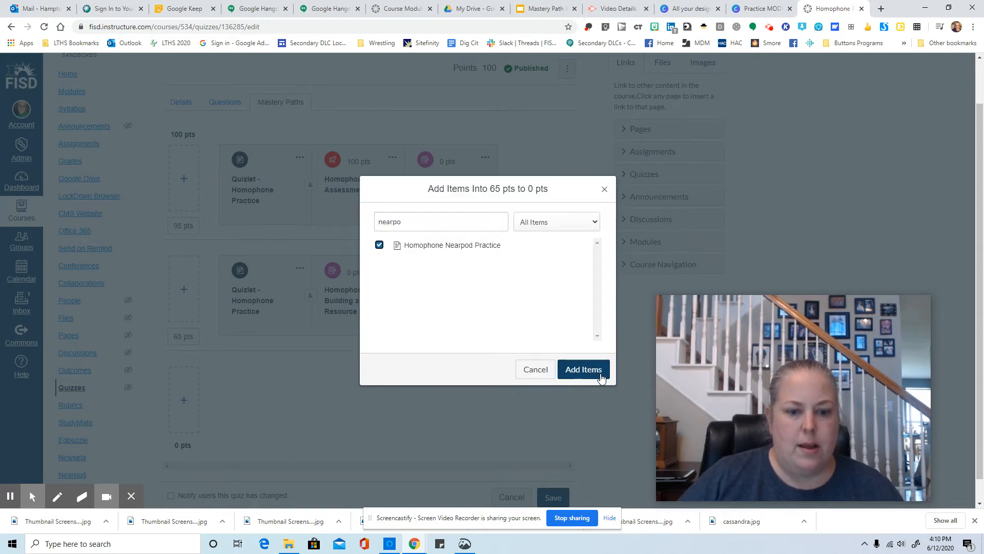
pyautogui.click(583, 369)
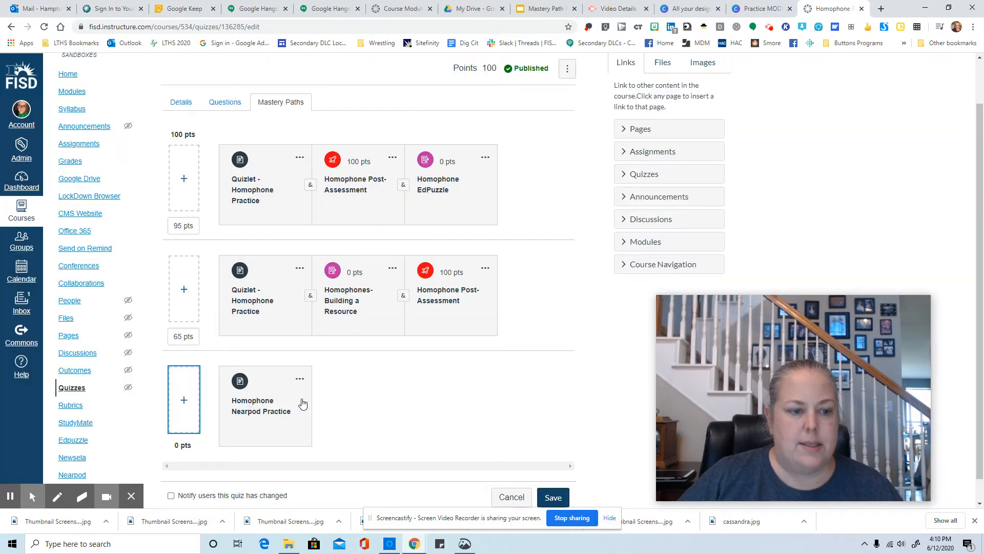
# Add the Homophone EdPuzzle assignment to the 65 to 0 pts range.
pyautogui.click(188, 402)
pyautogui.click(420, 220)
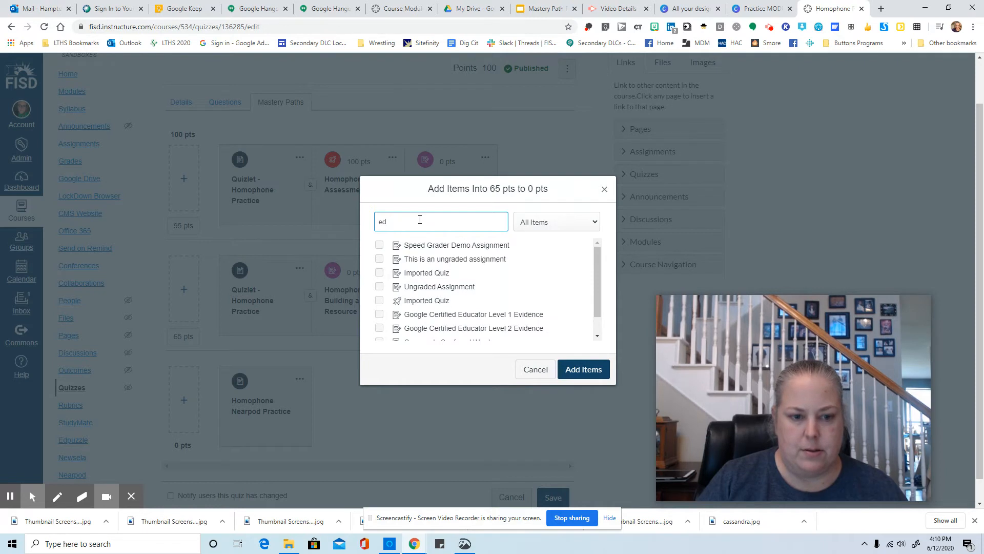
pyautogui.write('edp')
pyautogui.click(379, 245)
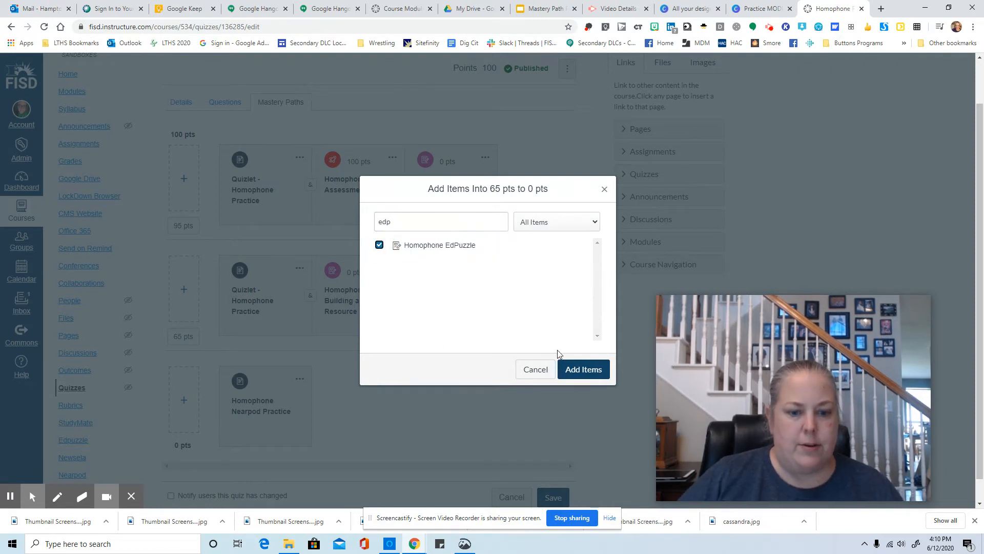
pyautogui.click(575, 368)
# Add the Homophone Post-Assessment quiz to the 65 to 0 pts range.
pyautogui.click(188, 396)
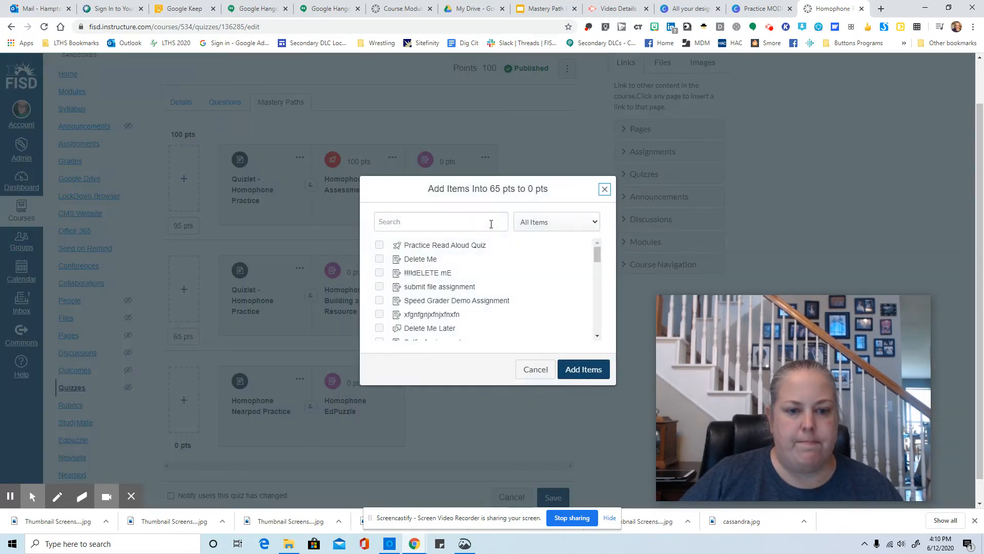
pyautogui.click(481, 222)
pyautogui.write('post')
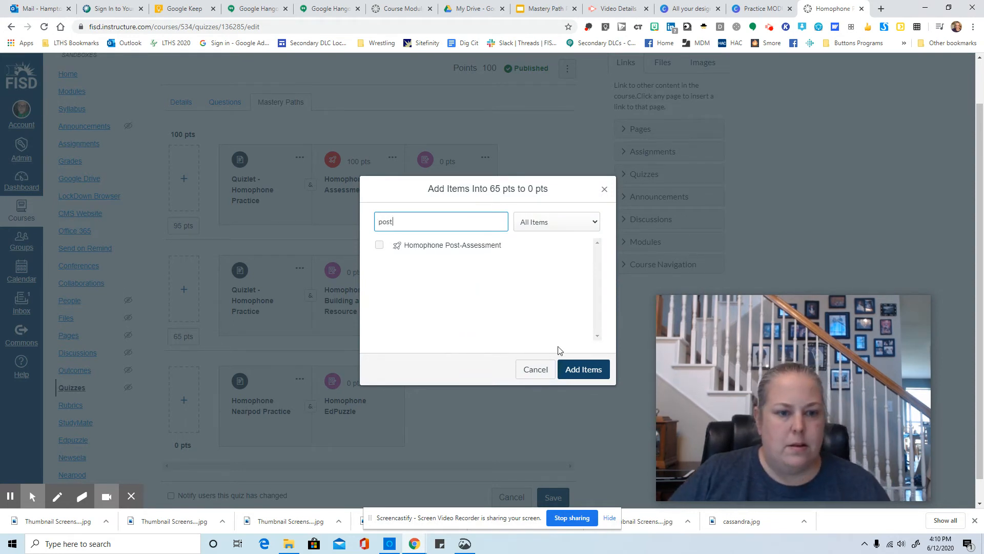
pyautogui.click(379, 245)
pyautogui.click(583, 369)
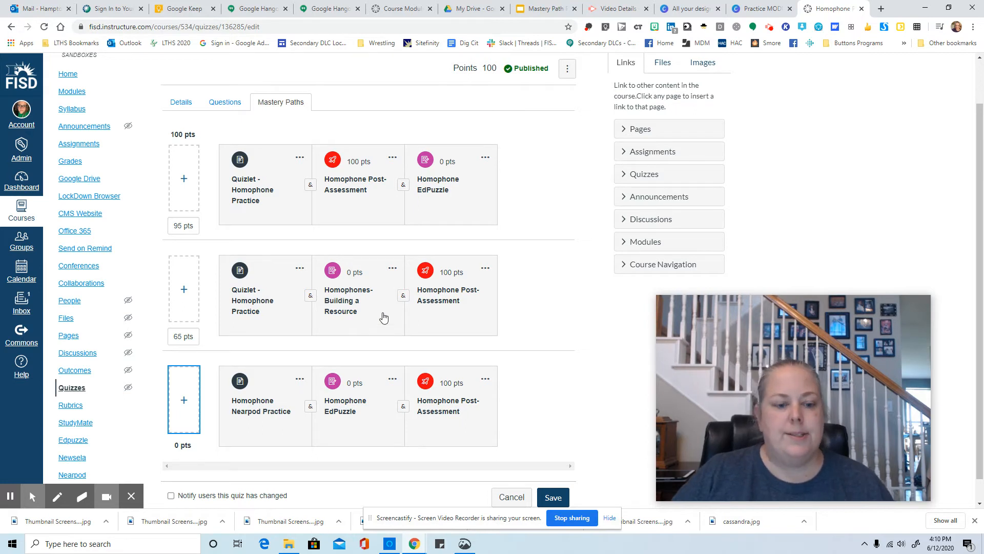
# Save the Mastery Paths setup of the Homophone Pre- Assessment quiz.
pyautogui.scroll(-1, 547, 301)
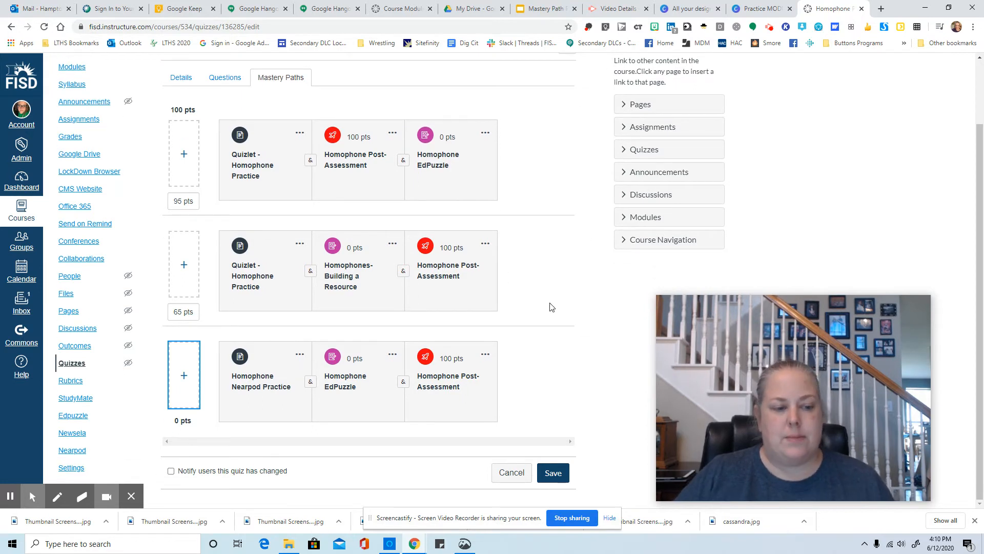
pyautogui.click(557, 476)
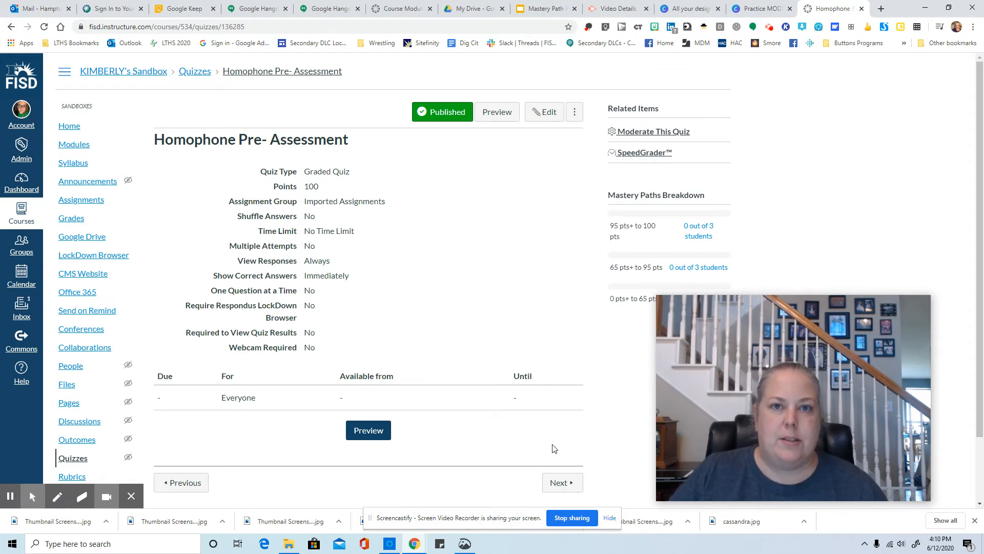
# Open the course modules and examine the score-range labels on the items in the Mastery Path Module.
pyautogui.click(83, 147)
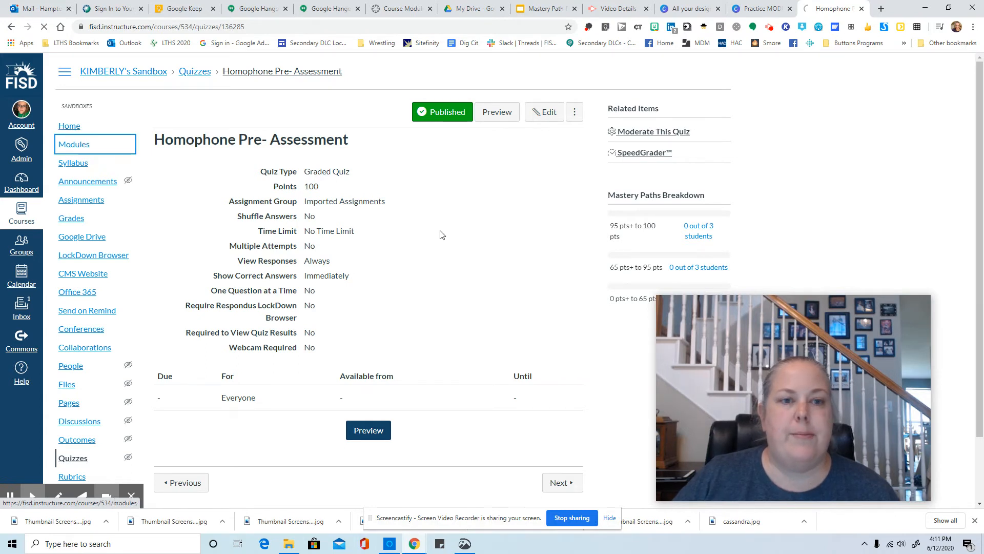
pyautogui.scroll(-15, 430, 248)
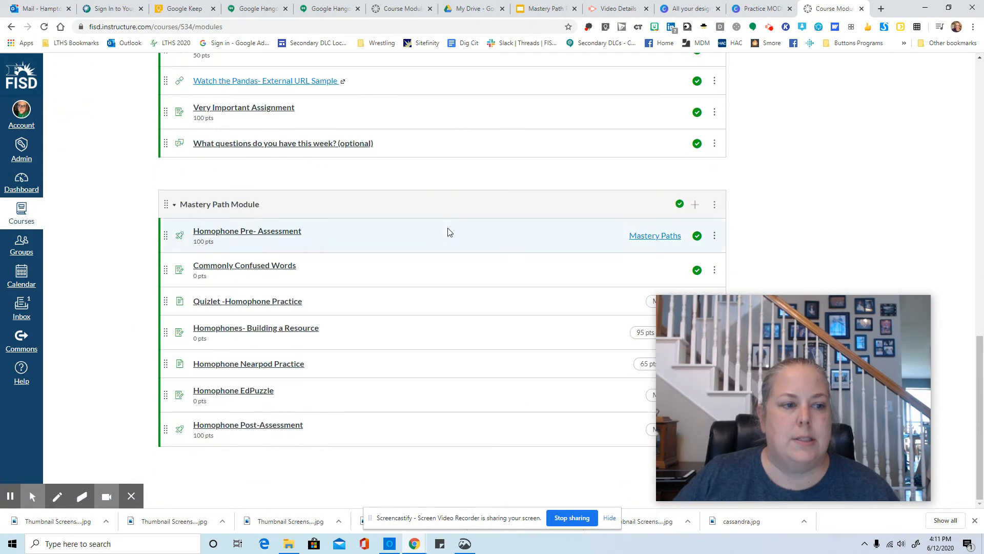
pyautogui.scroll(1, 528, 262)
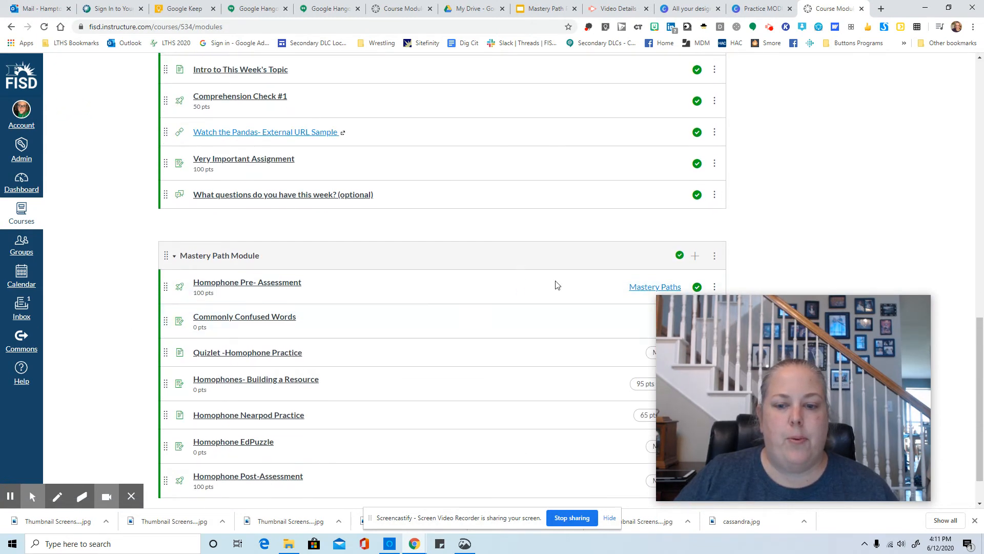
pyautogui.moveTo(743, 314); pyautogui.dragTo(801, 241)
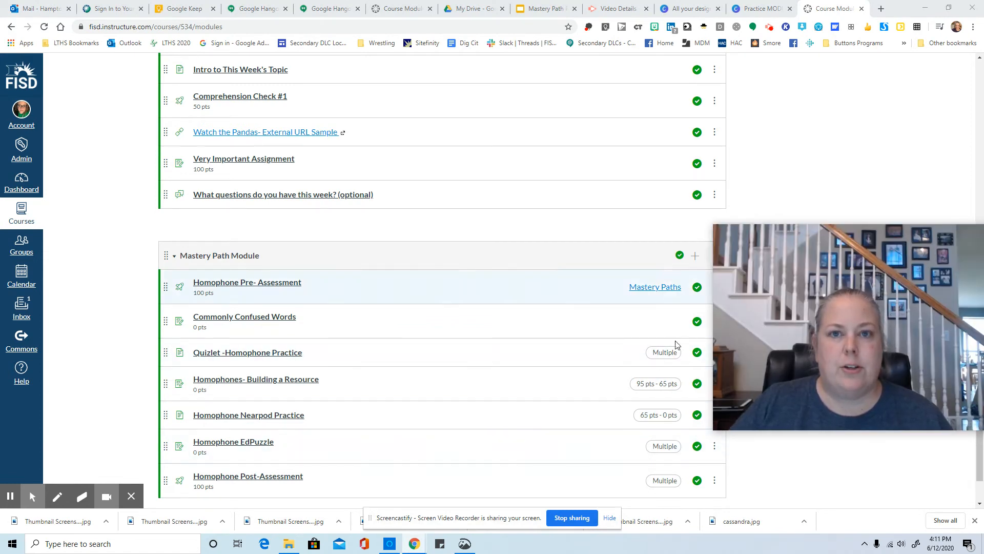
pyautogui.scroll(-1, 639, 432)
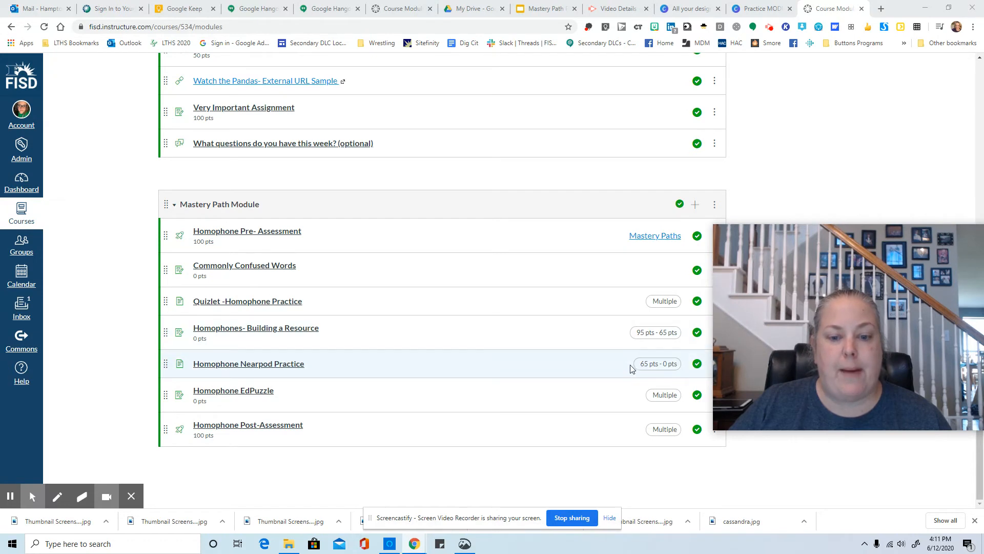
pyautogui.moveTo(679, 370)
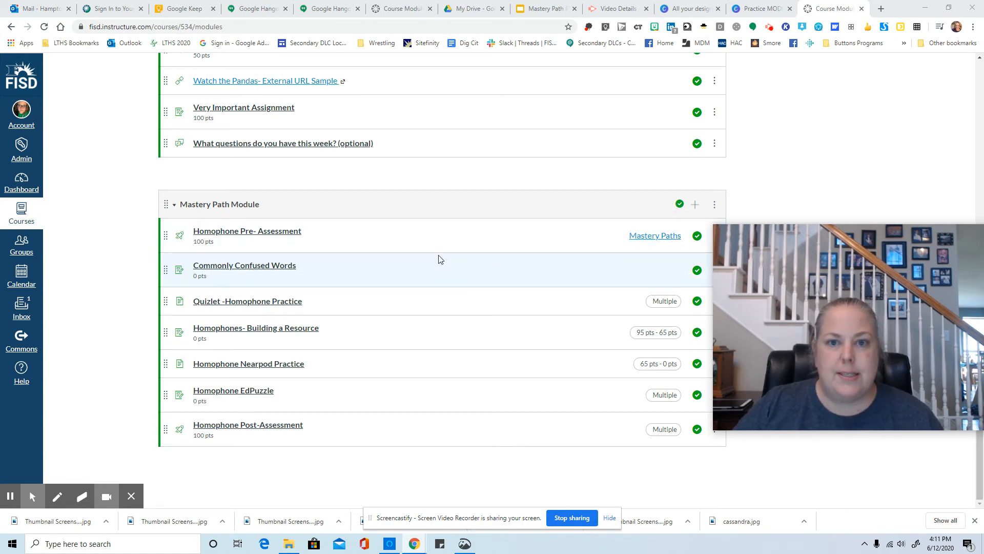
# Unpublish the Practice Module, 5C Creativity, Module 1, Testing it out, Practice Stuff and Speed Dating Stuff modules.
pyautogui.scroll(5, 438, 259)
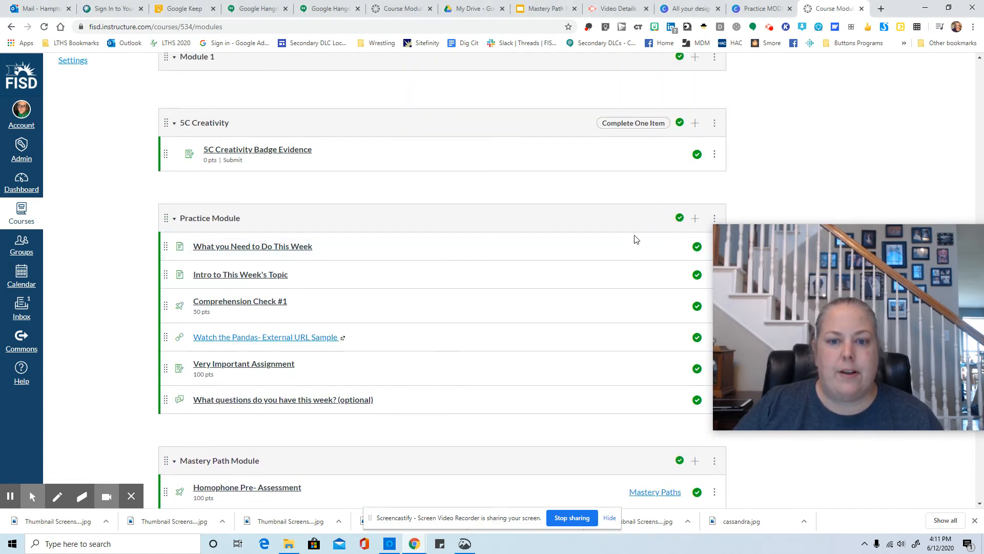
pyautogui.click(679, 219)
pyautogui.click(680, 124)
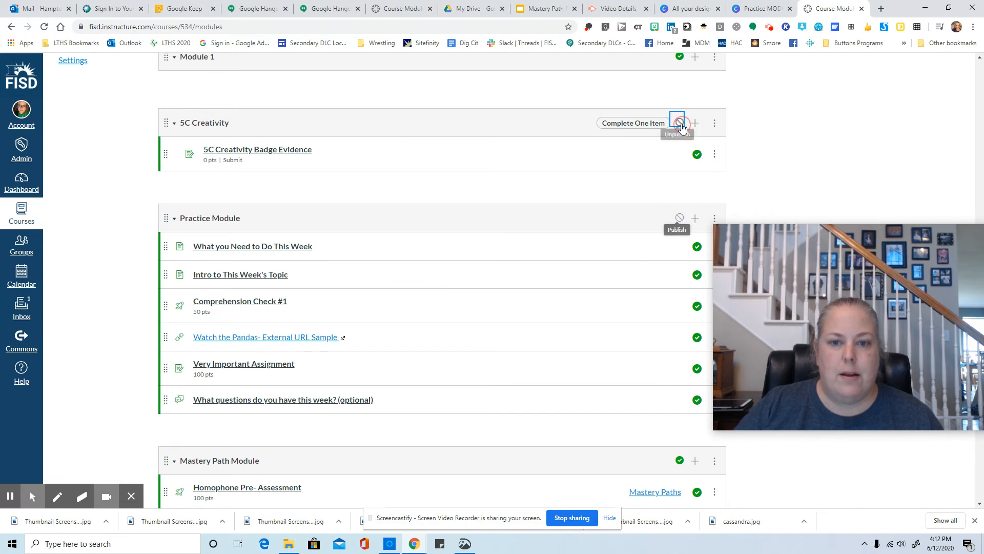
pyautogui.scroll(6, 687, 205)
pyautogui.click(679, 364)
pyautogui.click(679, 151)
pyautogui.scroll(4, 667, 195)
pyautogui.click(679, 163)
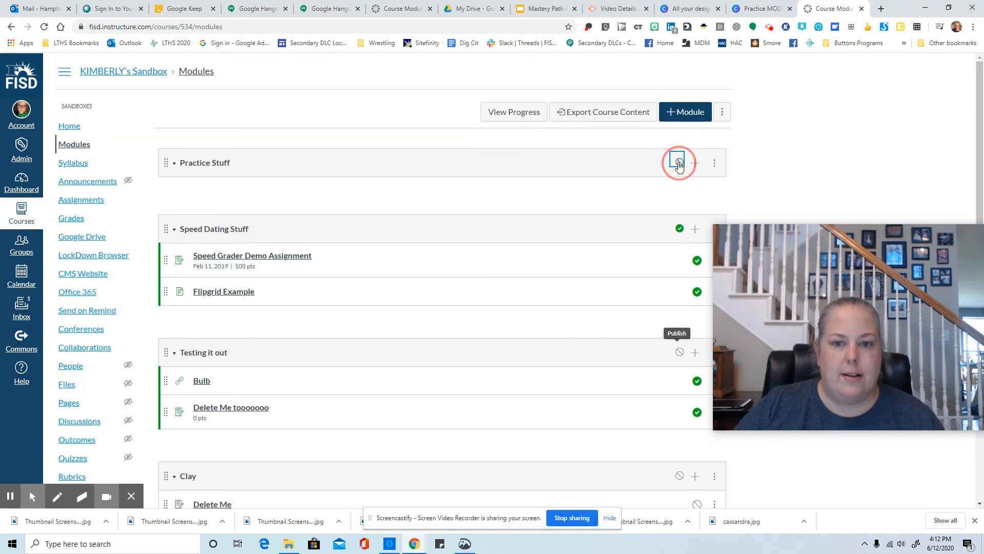
pyautogui.click(679, 229)
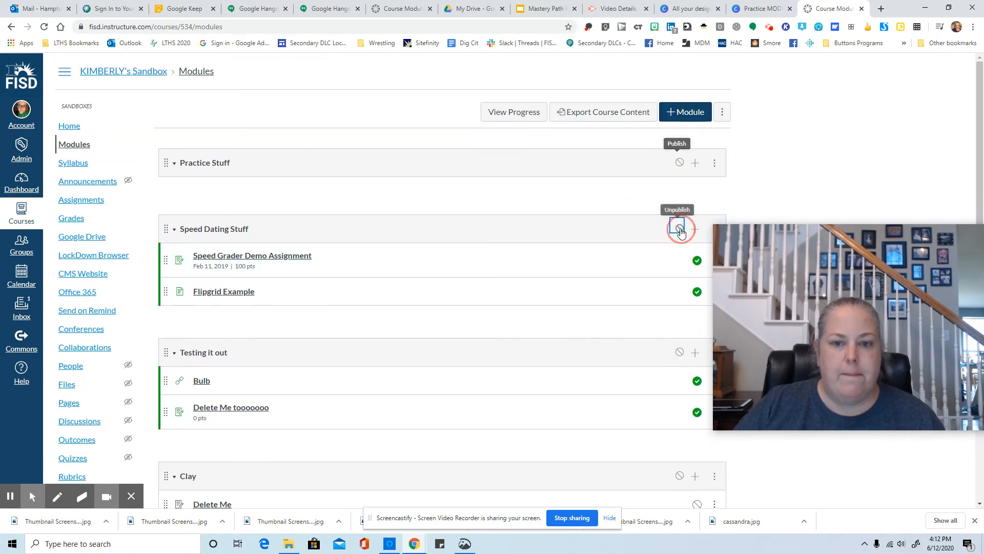
# Enter Student View from the course home page and open the modules as the test student.
pyautogui.click(77, 133)
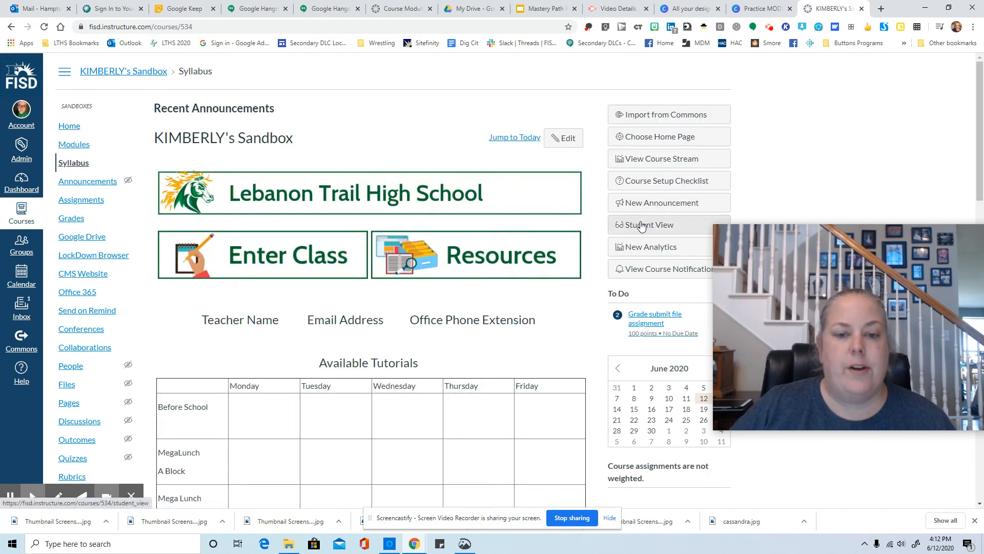
pyautogui.click(645, 226)
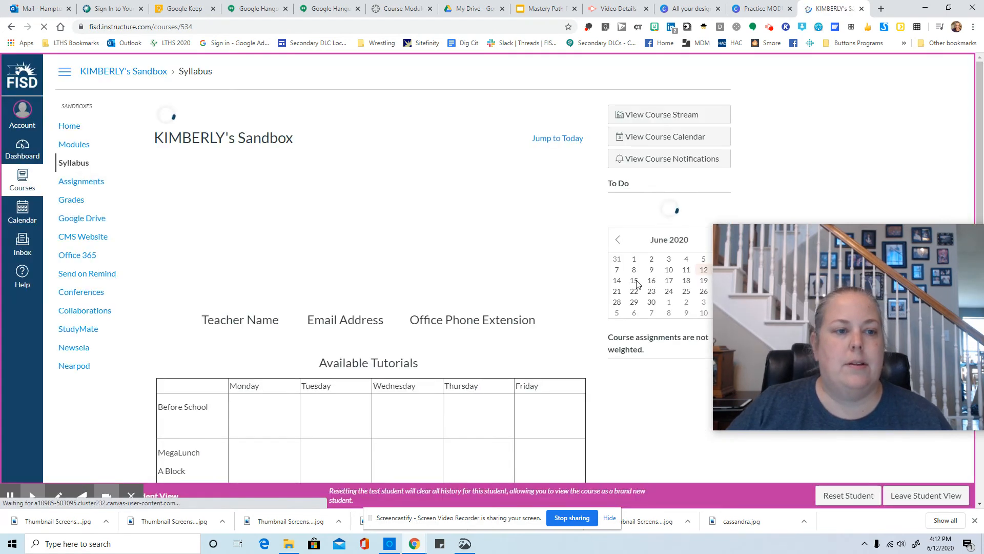
pyautogui.click(72, 145)
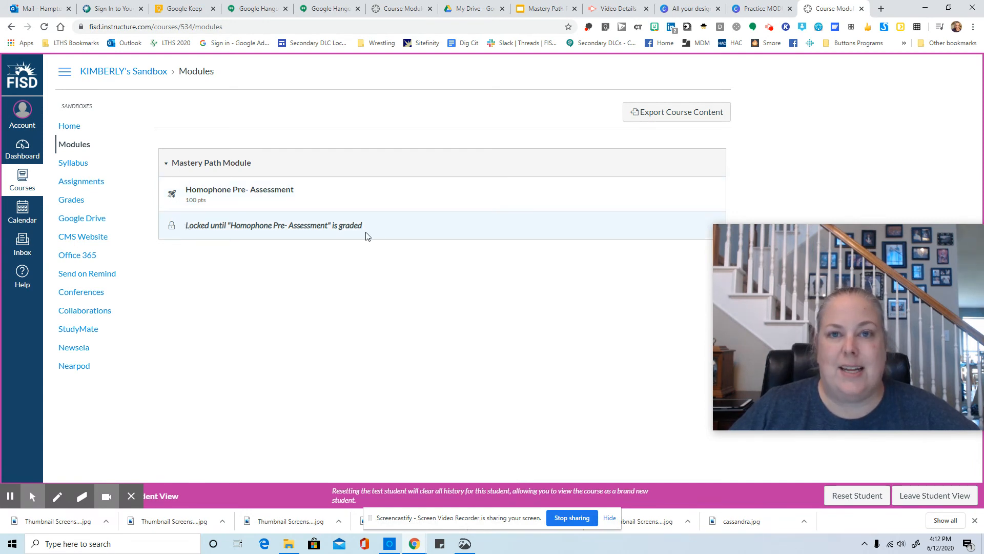
# Take the Homophone Pre- Assessment quiz as the test student and review the submitted attempt.
pyautogui.click(258, 190)
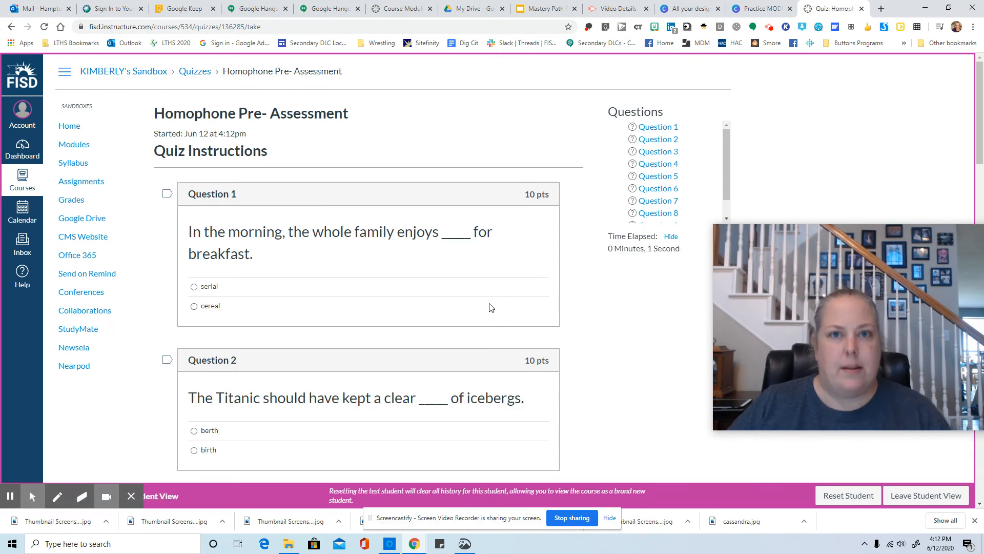
pyautogui.click(11, 495)
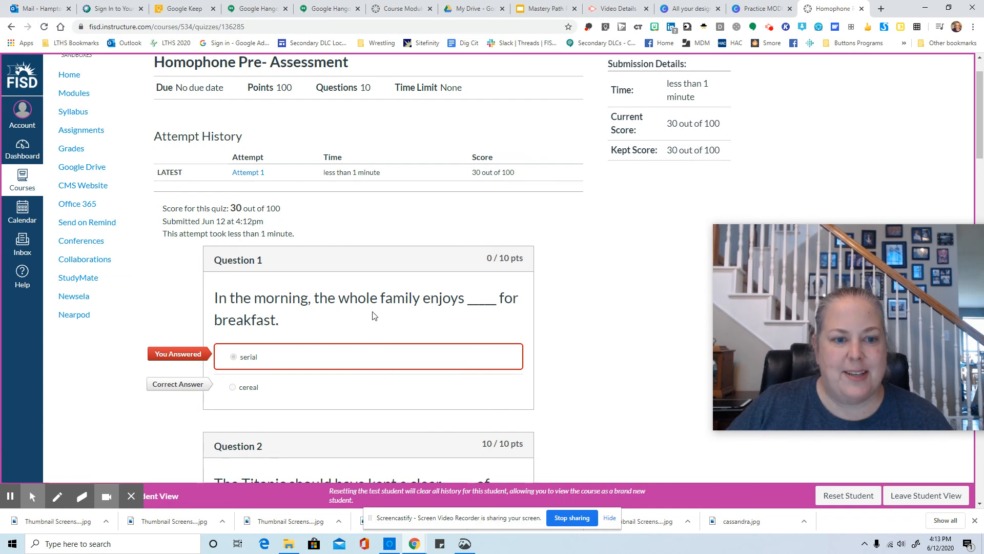
pyautogui.scroll(-4, 467, 329)
pyautogui.scroll(5, 468, 328)
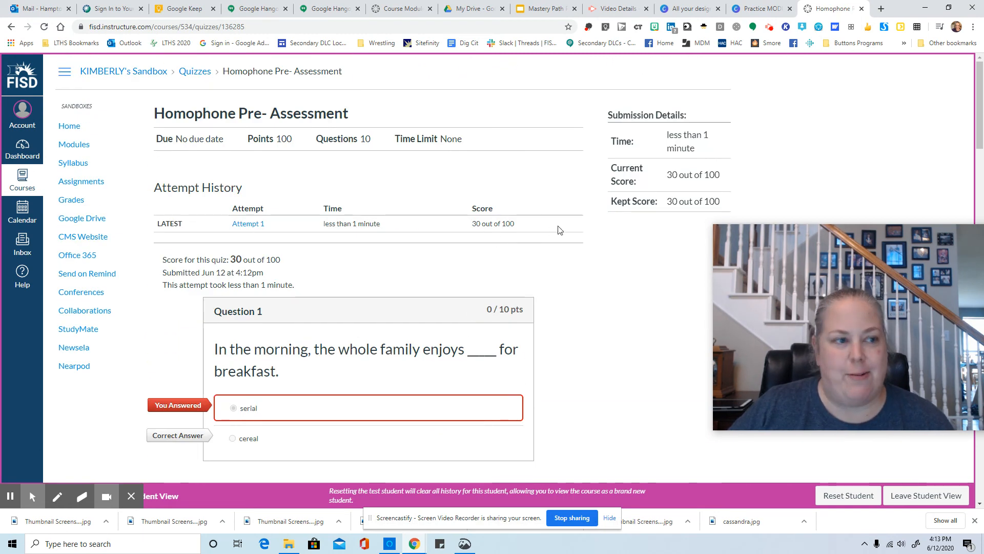
# Return to the modules in Student View and check which Mastery Path Module items are released after the quiz.
pyautogui.click(77, 145)
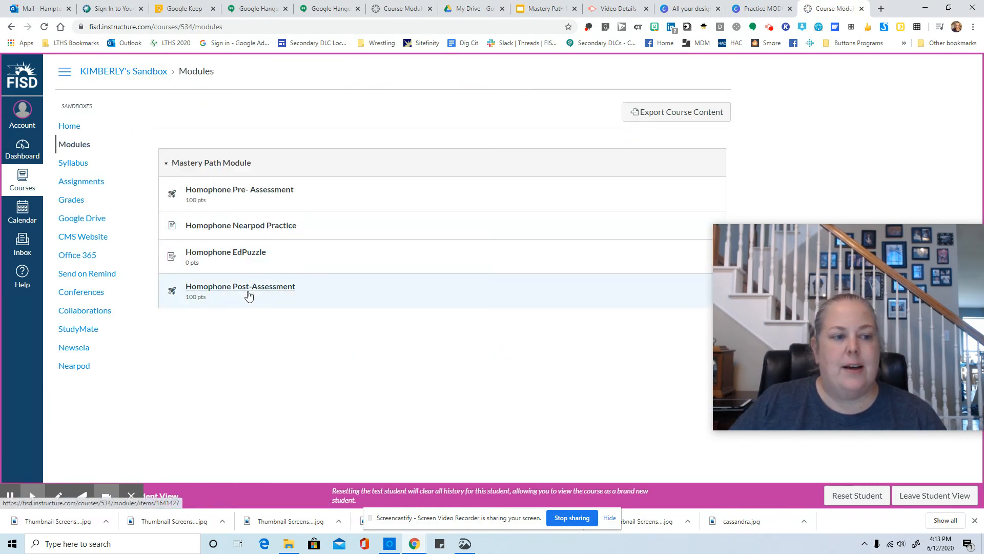
pyautogui.moveTo(242, 252); pyautogui.dragTo(241, 299)
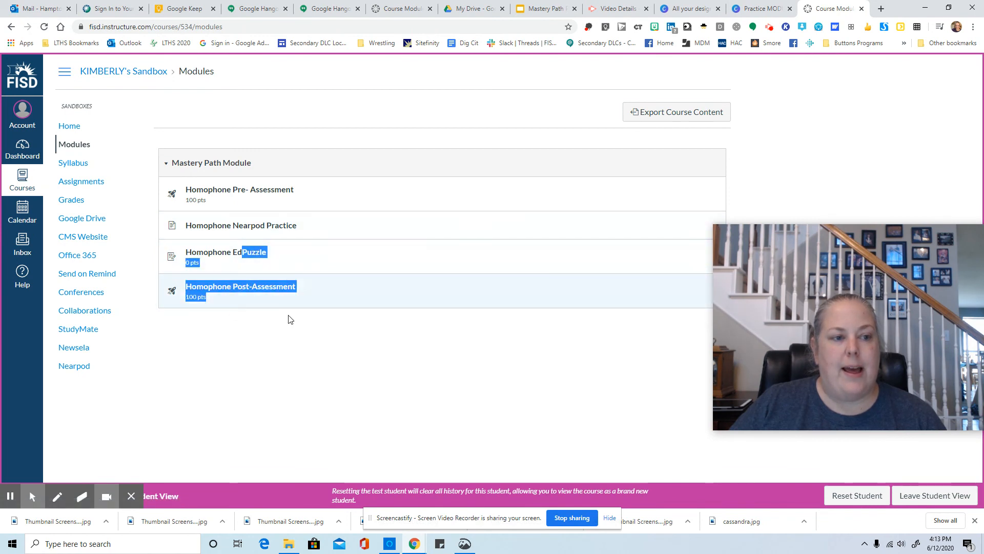
pyautogui.click(284, 344)
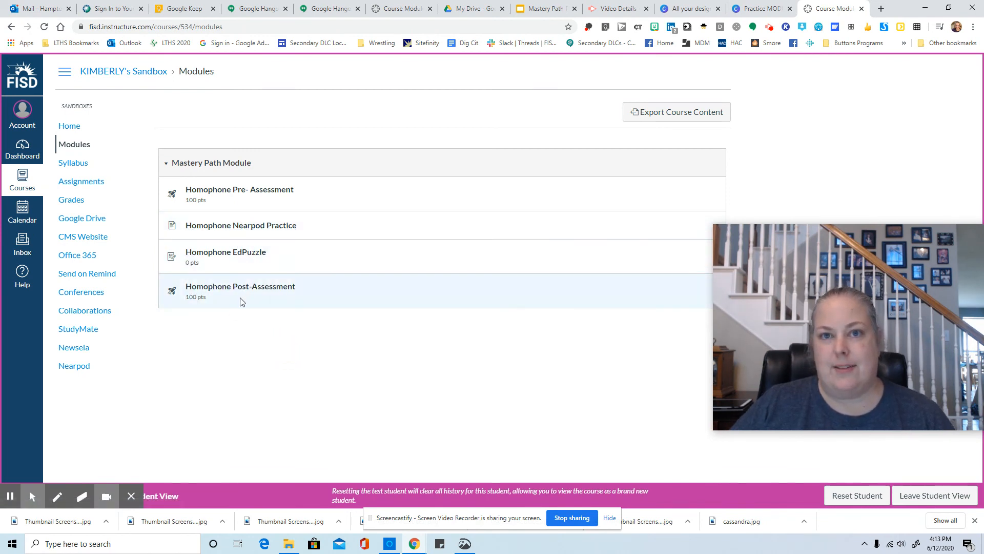